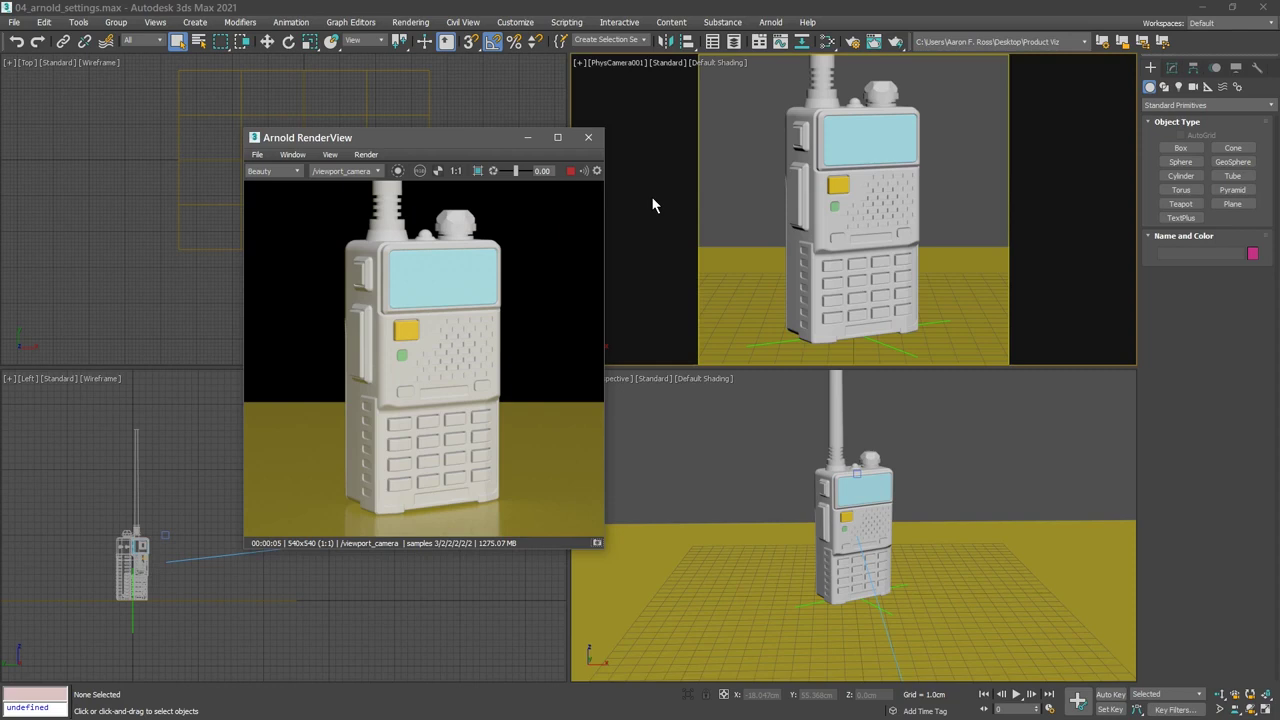
Close the Arnold RenderView window and open the Render Setup dialog.
{"action": "left_click", "coordinate": [590, 138]}
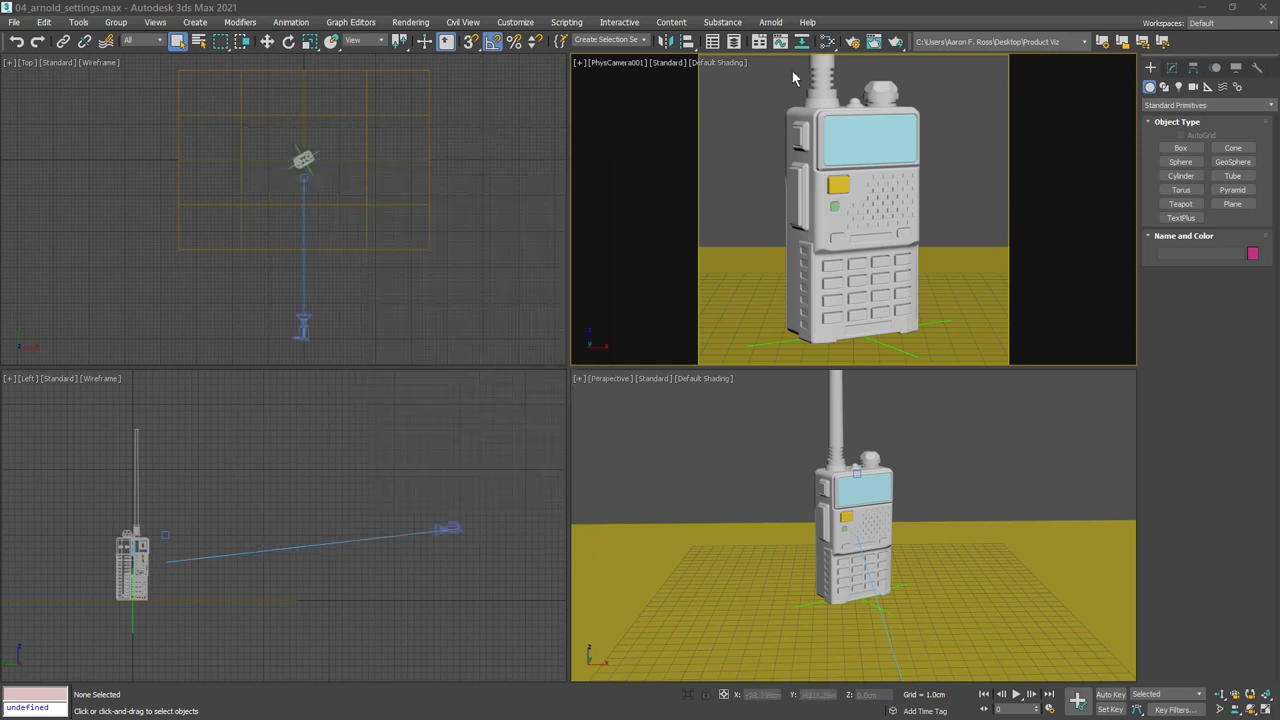
{"action": "left_click", "coordinate": [851, 44]}
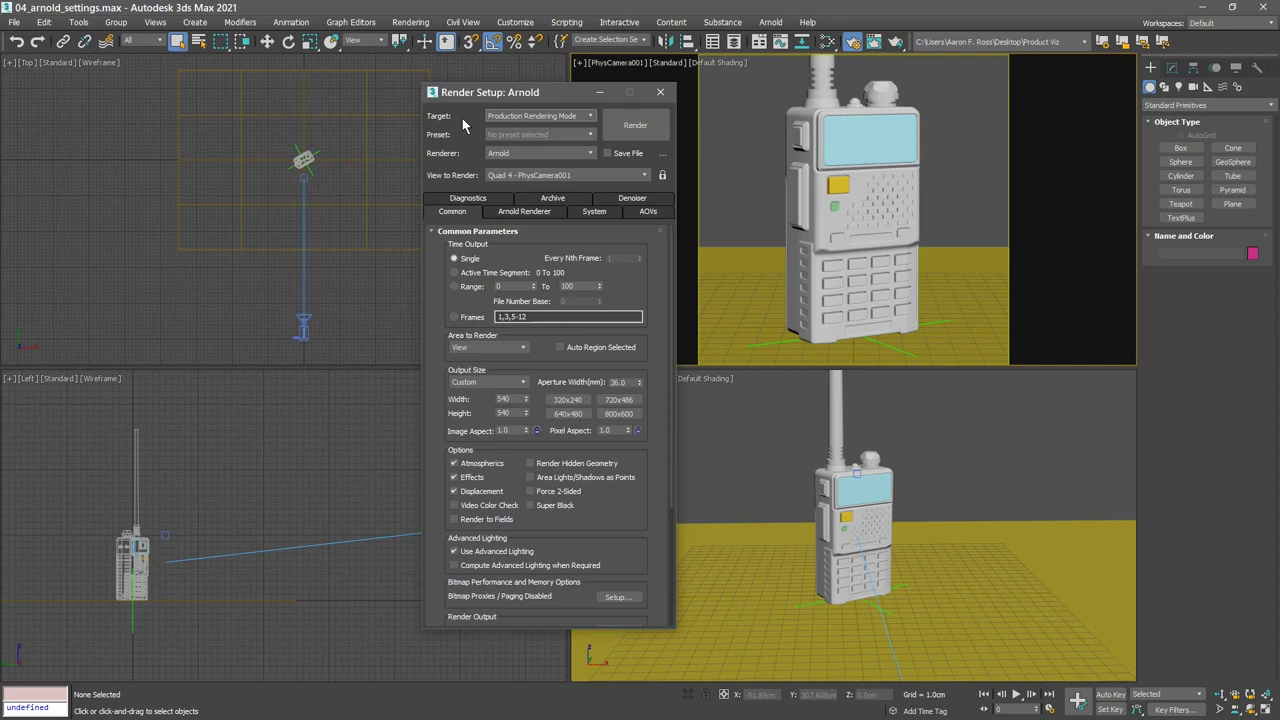
Switch the render target to ActiveShade Mode and return it to Production Rendering Mode.
{"action": "left_click", "coordinate": [528, 120]}
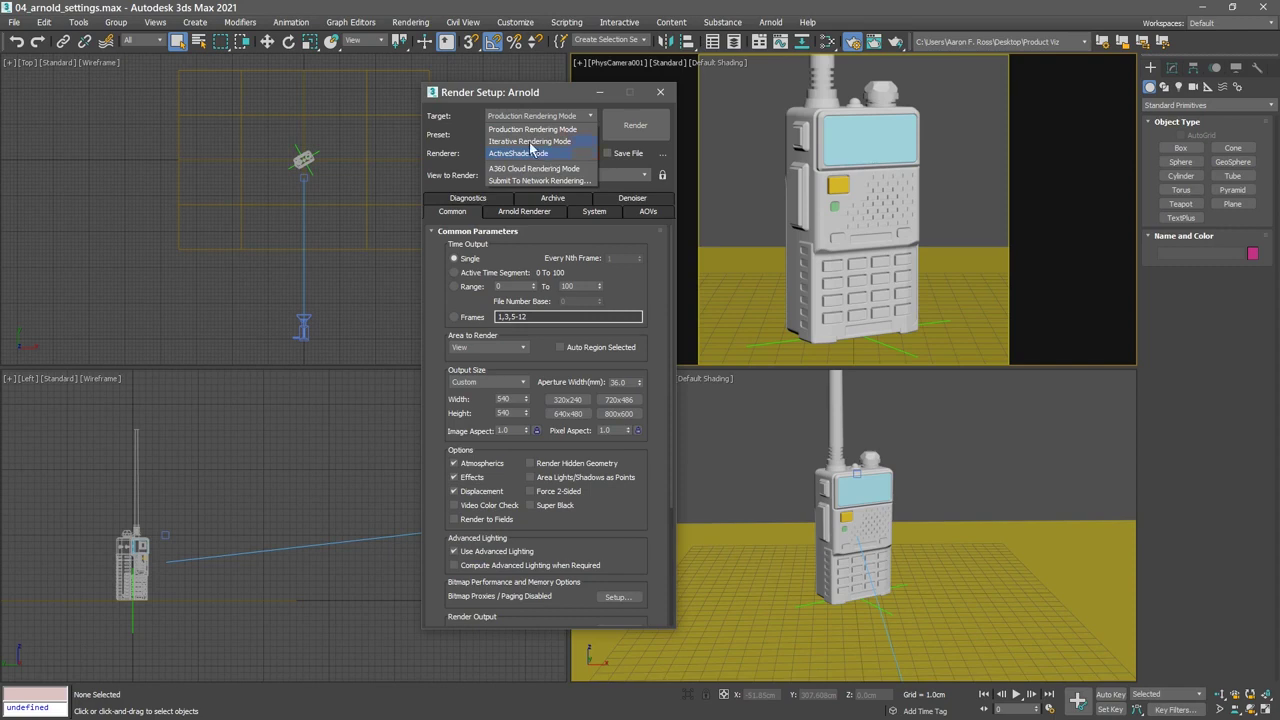
{"action": "left_click", "coordinate": [476, 108]}
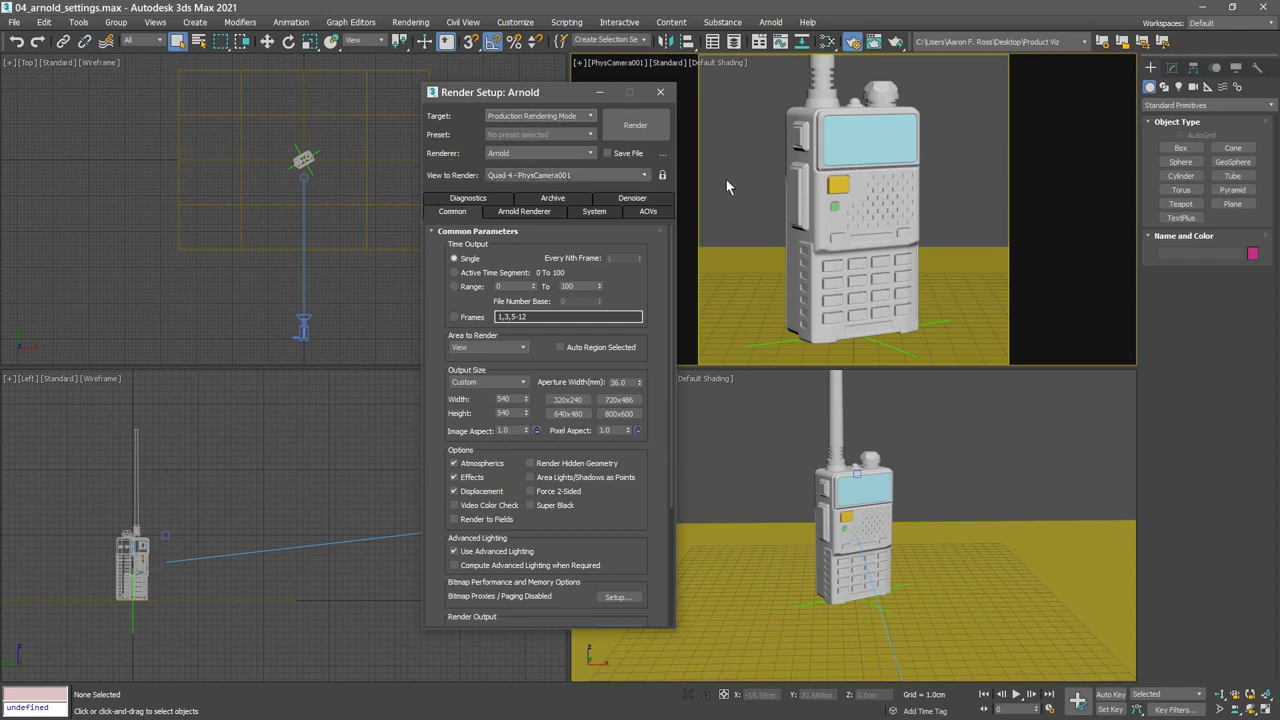
{"action": "left_click", "coordinate": [518, 120]}
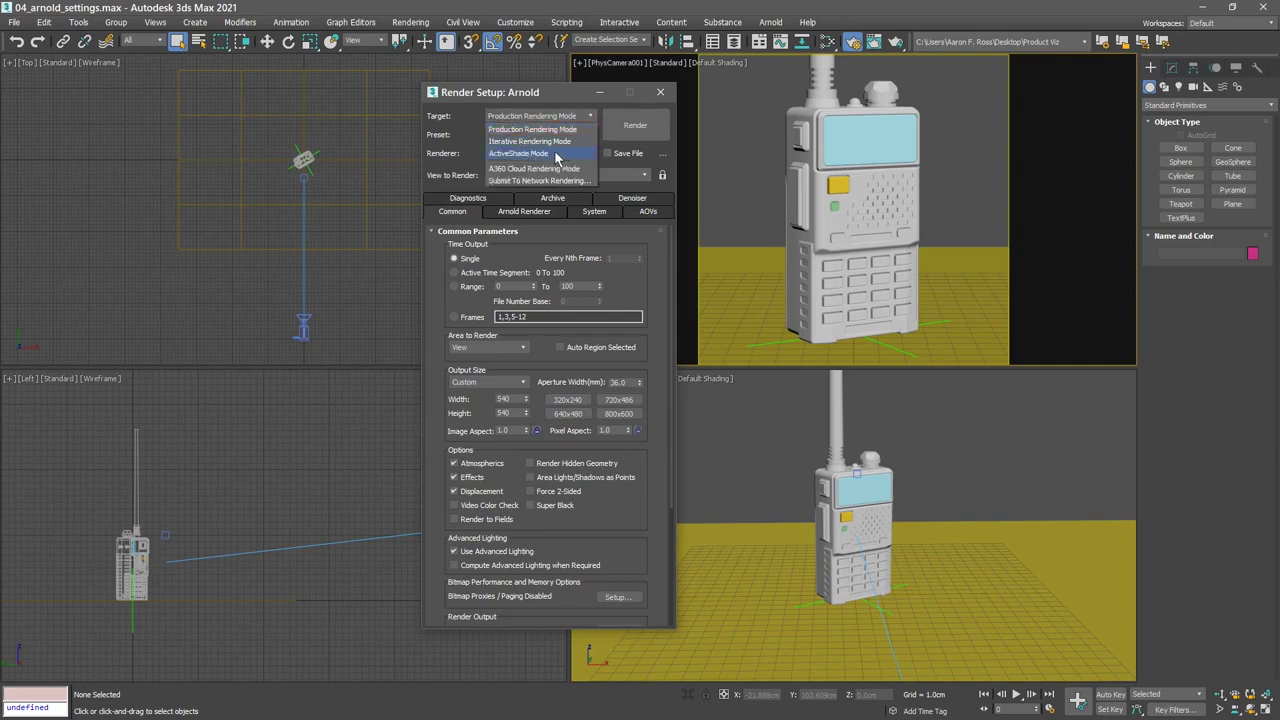
{"action": "left_click", "coordinate": [554, 155]}
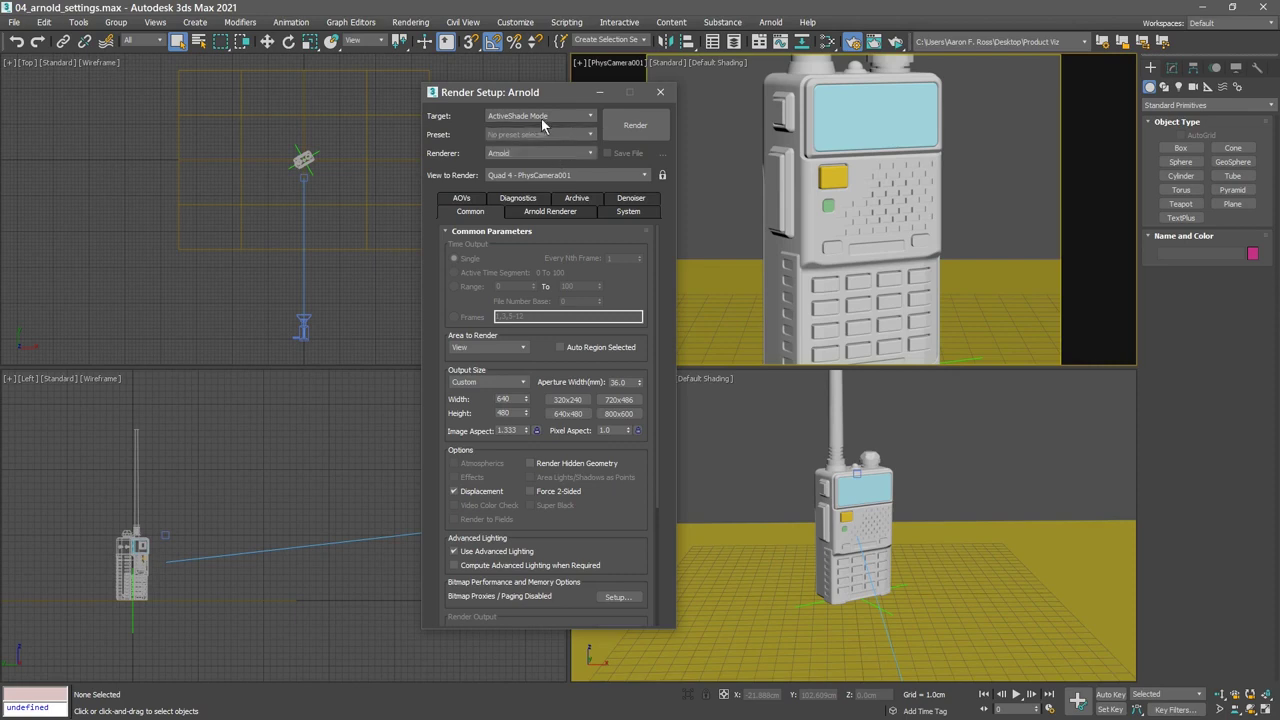
{"action": "left_click", "coordinate": [546, 115]}
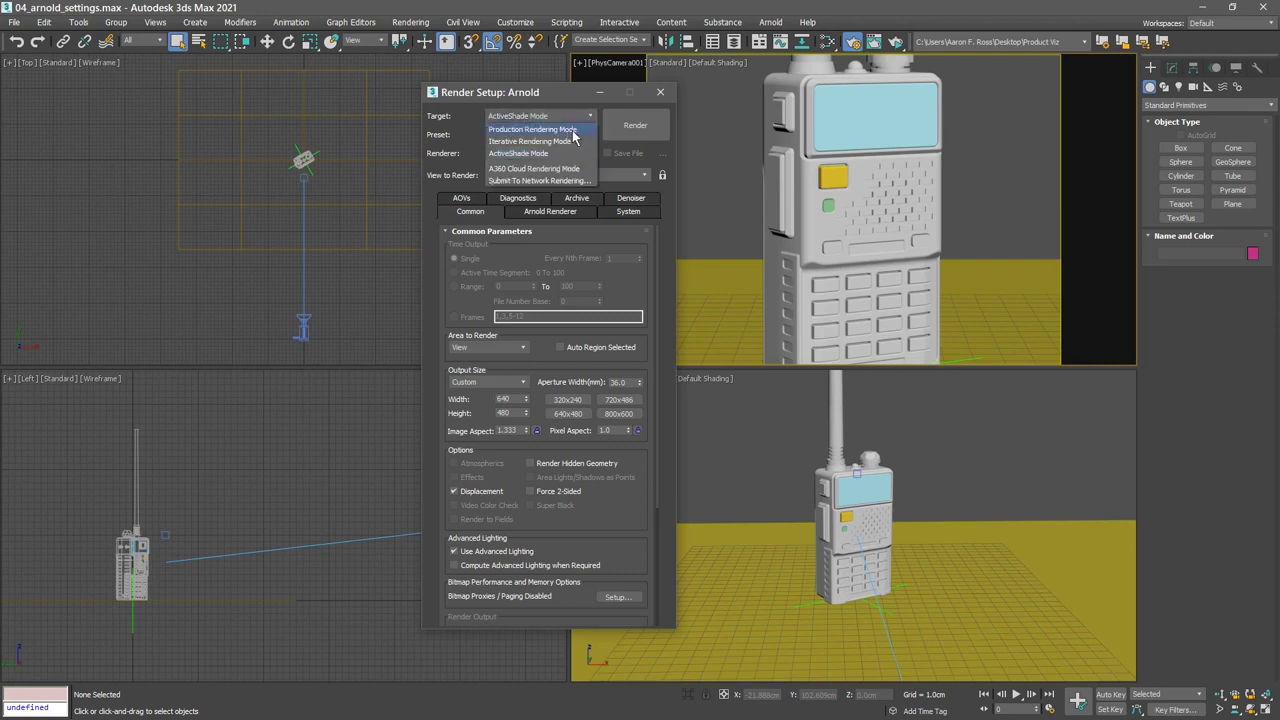
{"action": "left_click", "coordinate": [575, 129]}
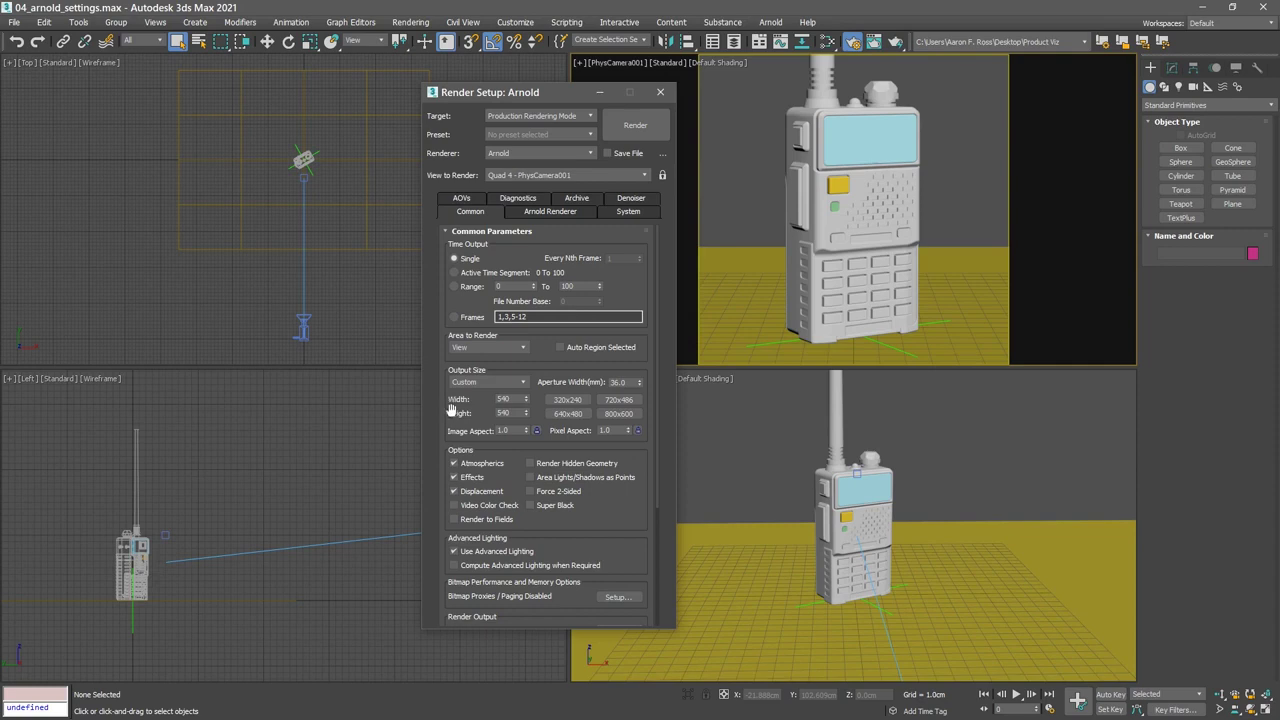
Enable Legacy 3ds Max Map Support in Arnold's system render settings.
{"action": "left_click", "coordinate": [624, 212]}
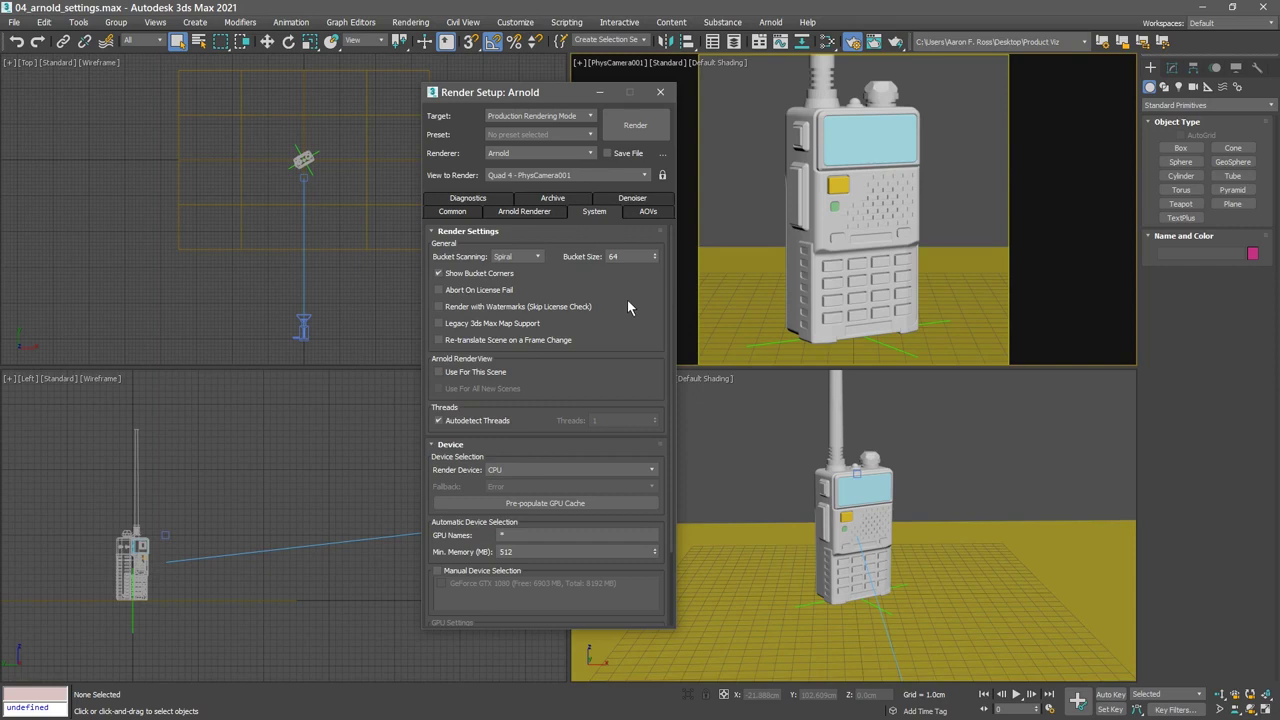
{"action": "left_click", "coordinate": [439, 324]}
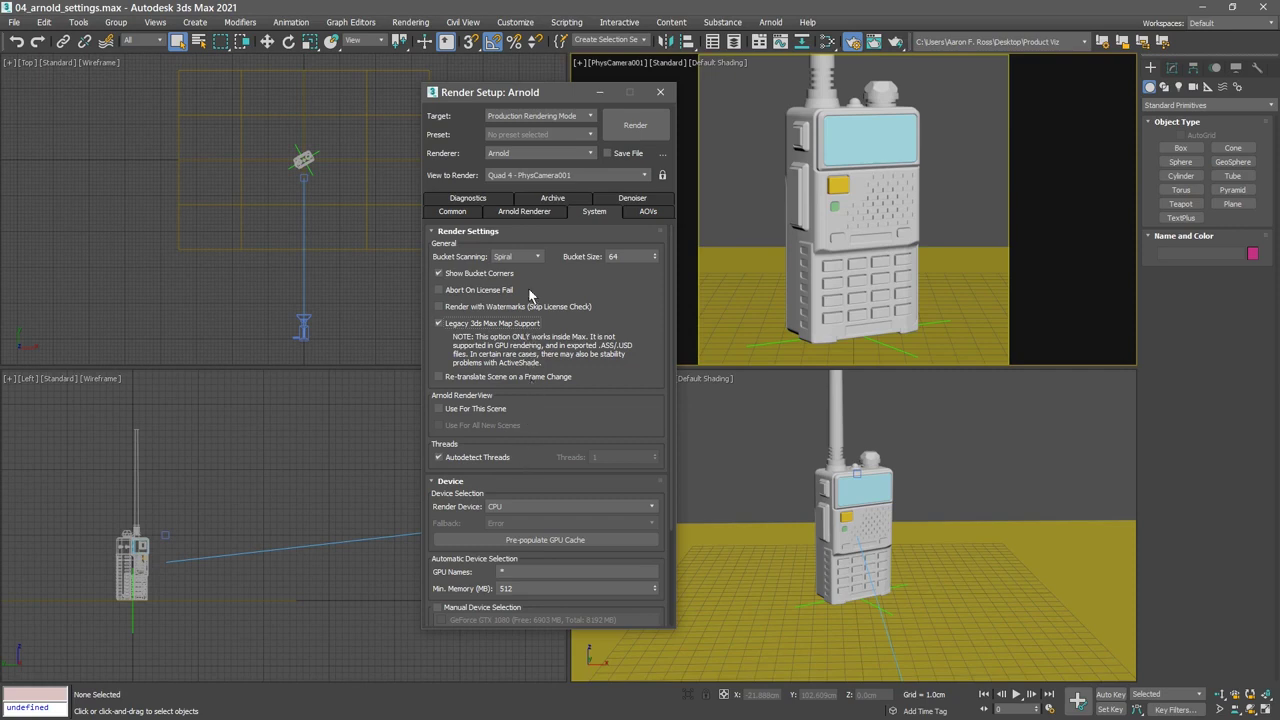
Set Arnold's diffuse and specular ray depth to 2 and enable Progressive Render.
{"action": "left_click", "coordinate": [535, 213]}
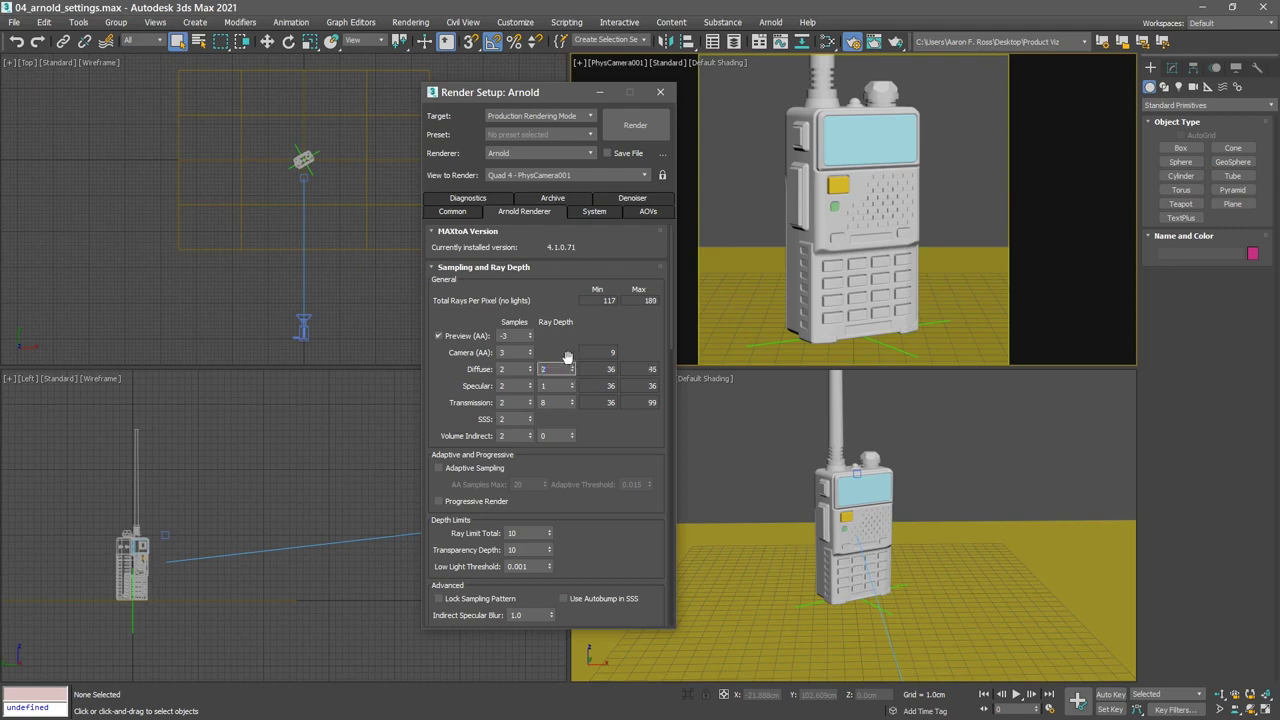
{"action": "left_click", "coordinate": [572, 366]}
{"action": "left_click", "coordinate": [572, 385]}
{"action": "left_click", "coordinate": [438, 501]}
Save the render settings as preset arnold_draft with only the Common, Environment and Arnold categories.
{"action": "left_click", "coordinate": [589, 135]}
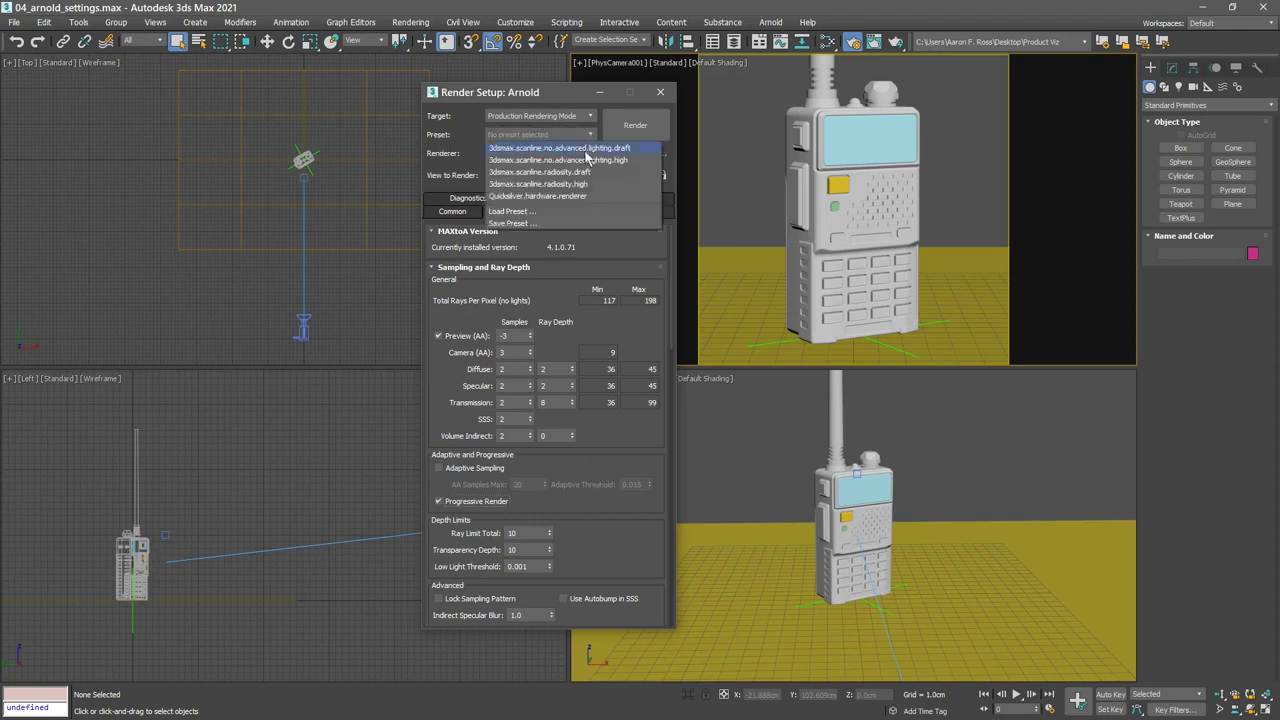
{"action": "left_click", "coordinate": [564, 224]}
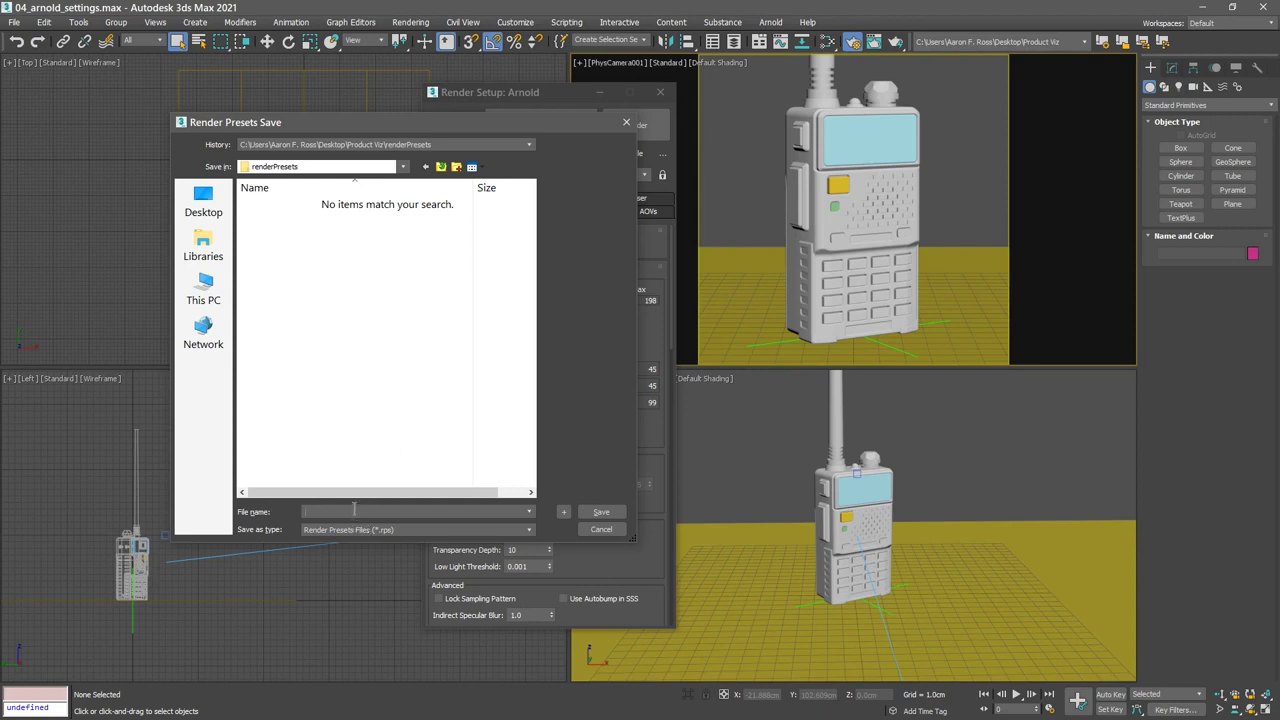
{"action": "type", "text": "rnold_draft"}
{"action": "left_click", "coordinate": [598, 513]}
{"action": "left_click_drag", "start_coordinate": [676, 527], "coordinate": [727, 285]}
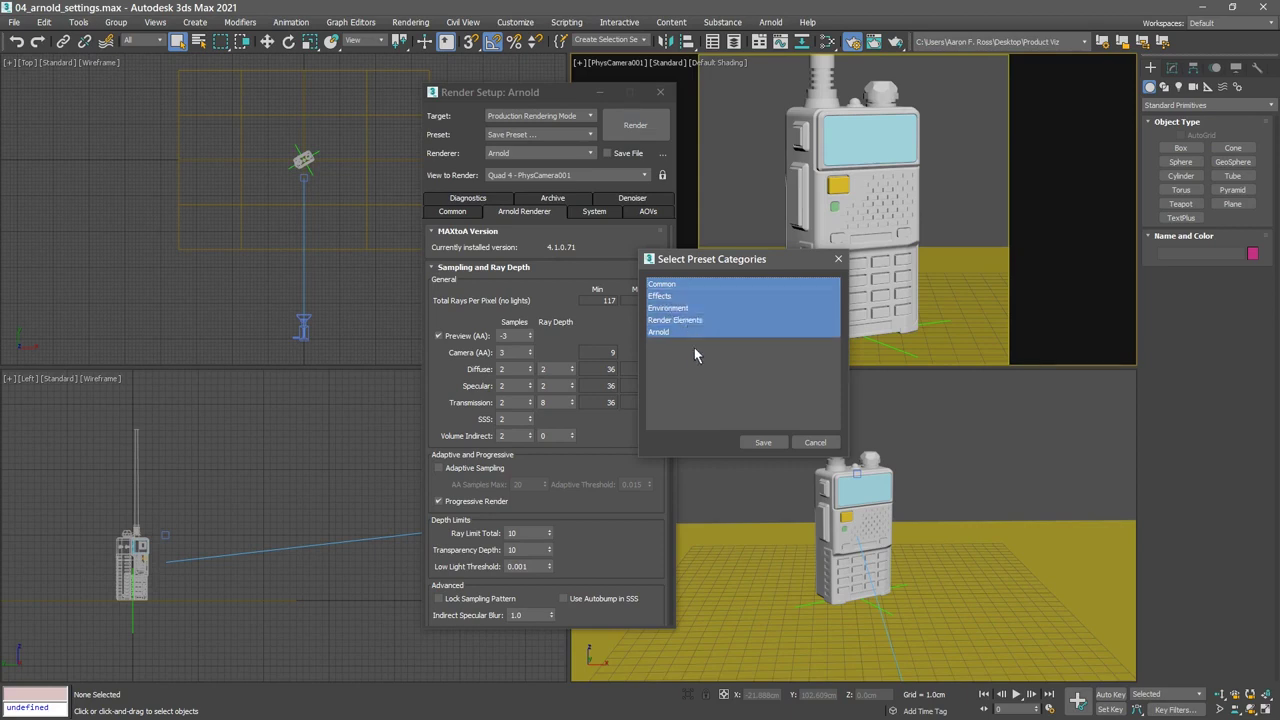
{"action": "left_click", "coordinate": [672, 296]}
{"action": "left_click", "coordinate": [681, 319]}
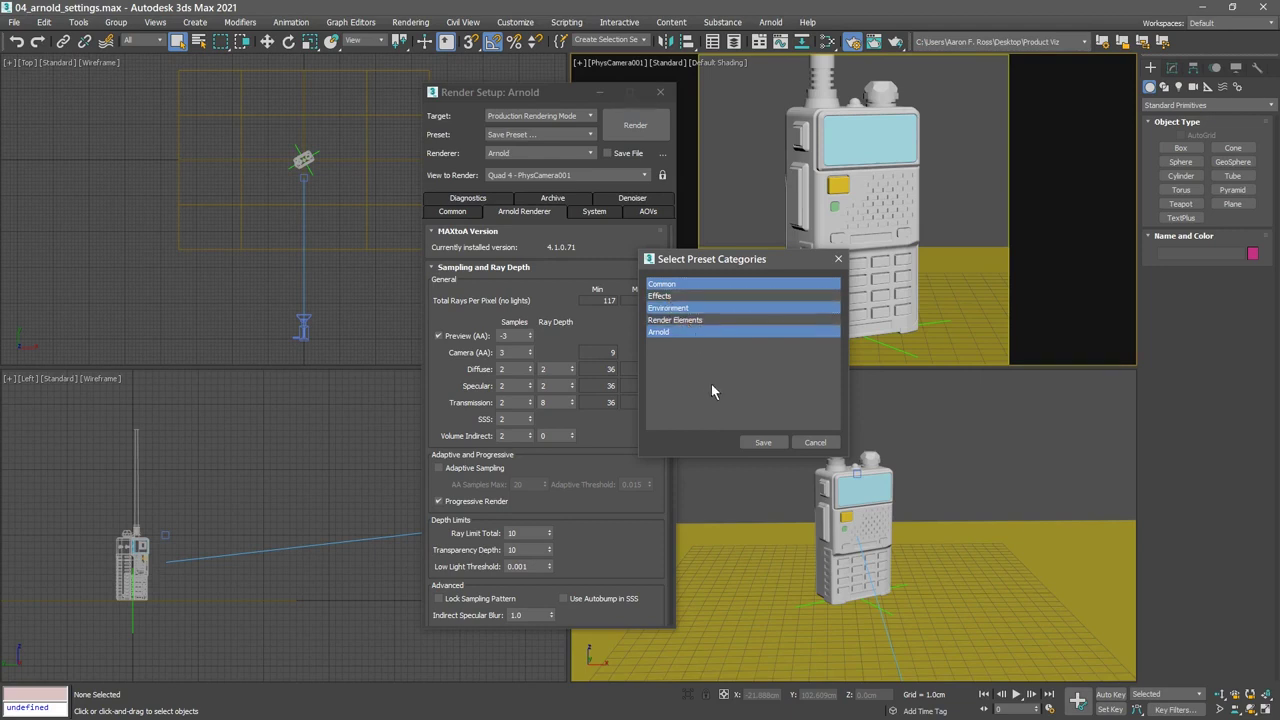
{"action": "left_click", "coordinate": [758, 442]}
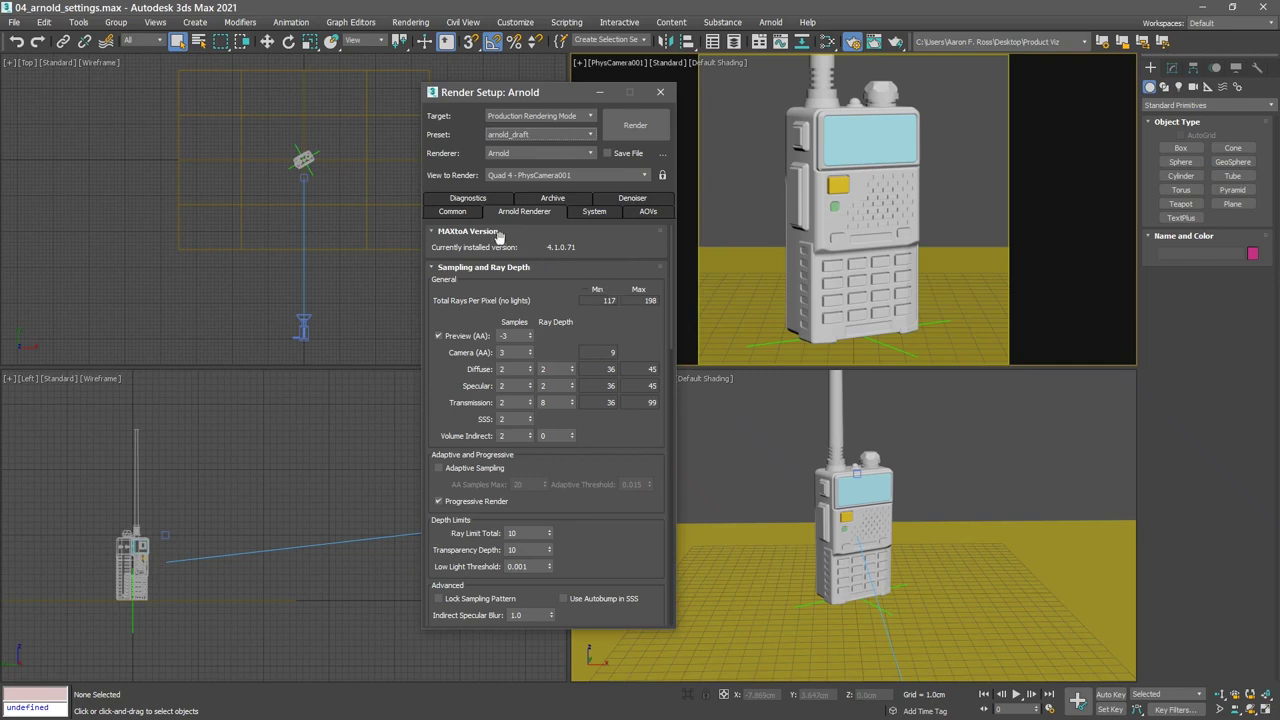
Lock the output image aspect ratio and set the output width to 1080.
{"action": "left_click", "coordinate": [455, 214]}
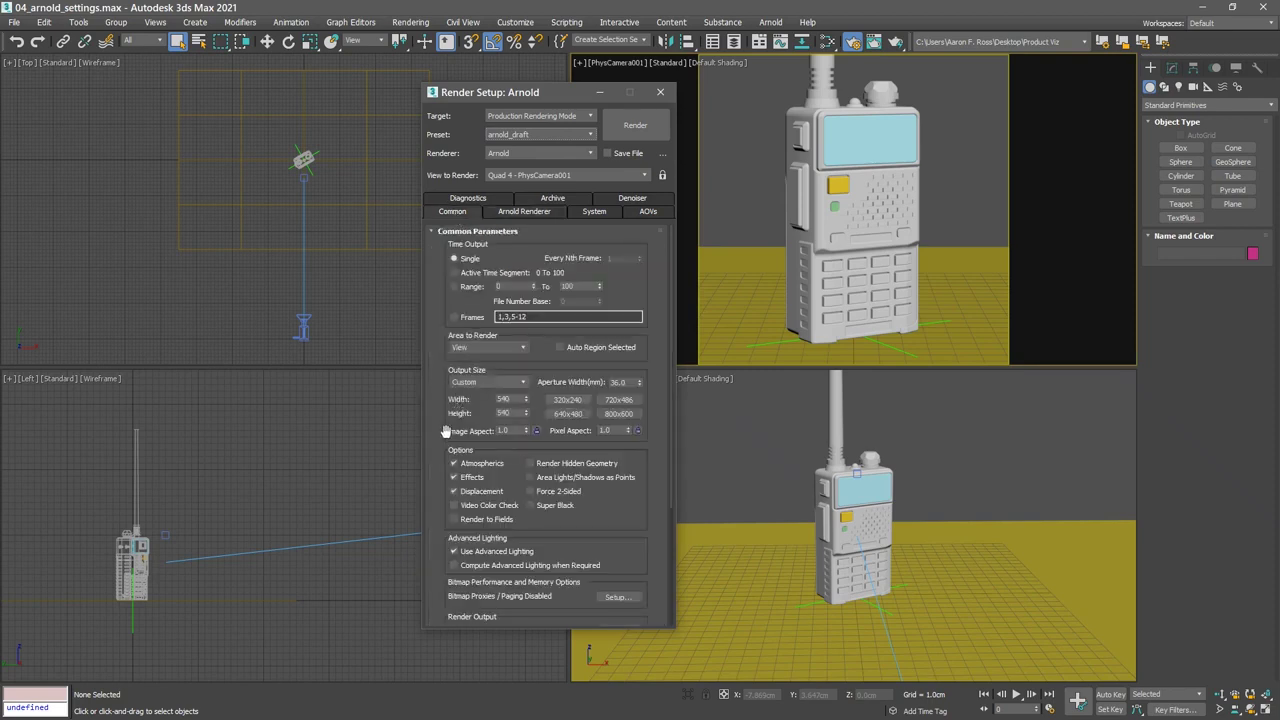
{"action": "left_click", "coordinate": [537, 430]}
{"action": "double_click", "coordinate": [507, 399]}
{"action": "type", "text": "1080"}
{"action": "key", "text": "Return"}
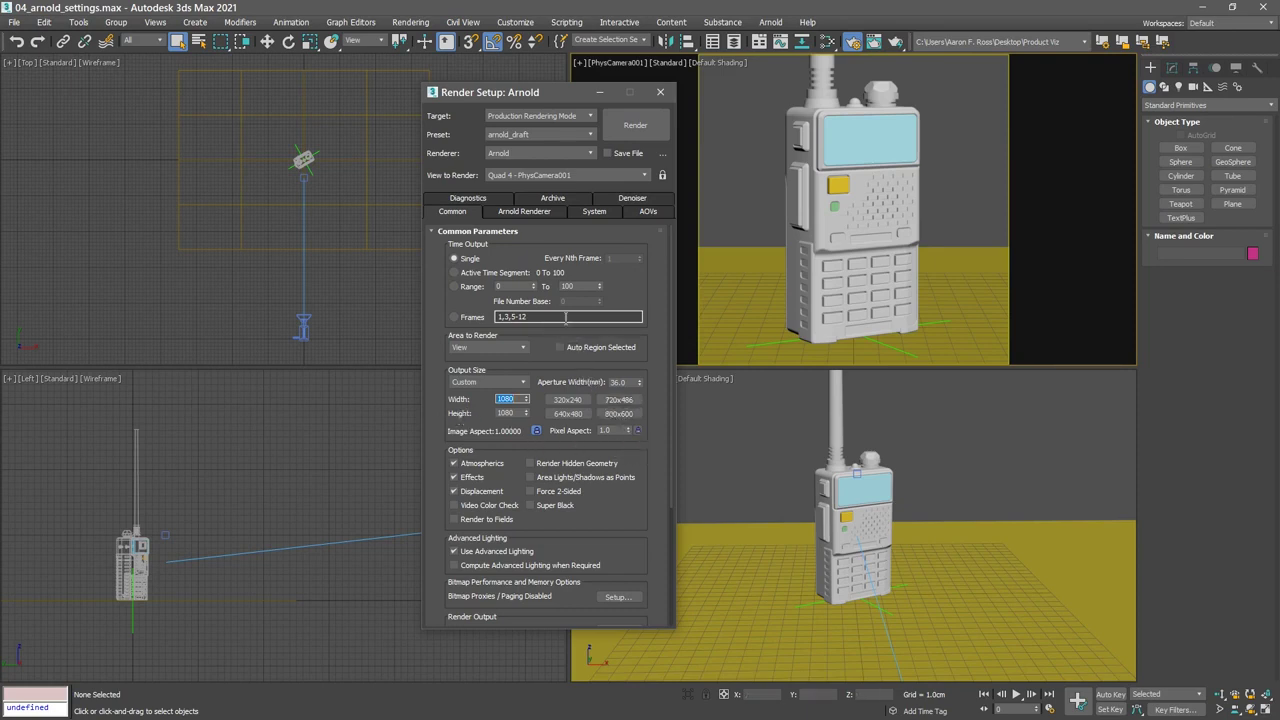
Set Arnold's diffuse and specular ray depth to 4 and the specular samples to 4.
{"action": "left_click", "coordinate": [536, 213]}
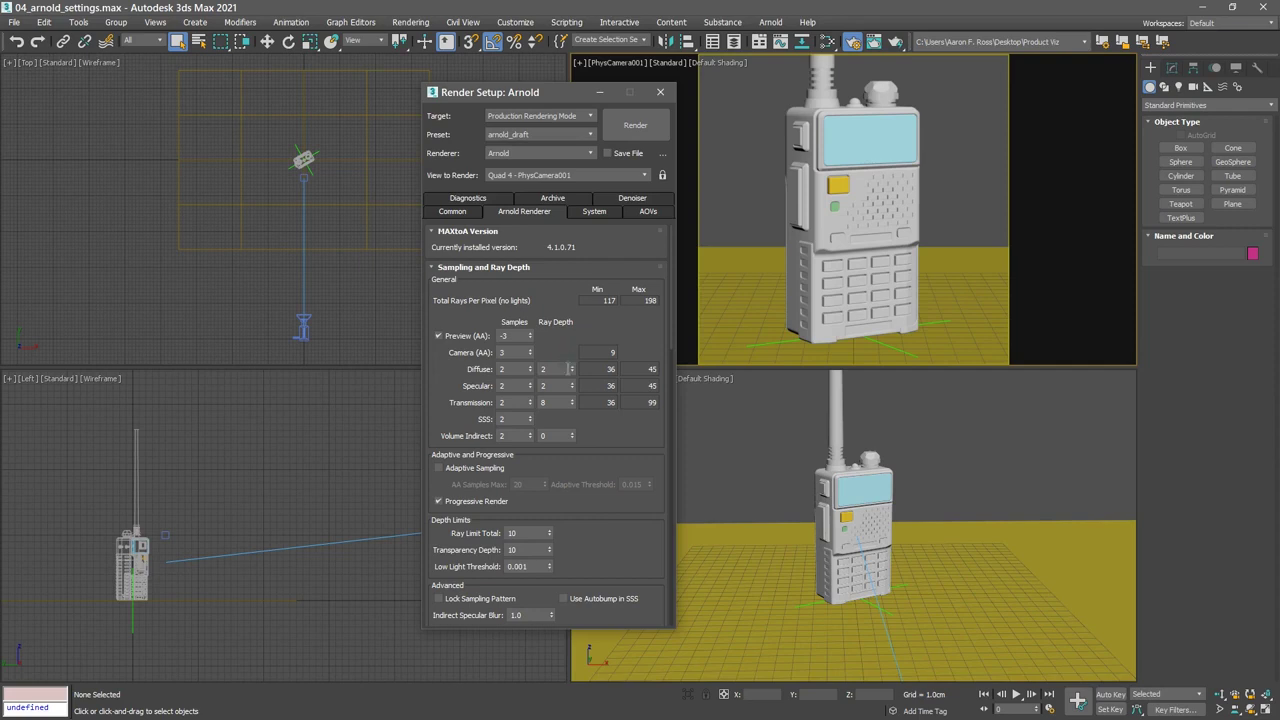
{"action": "left_click", "coordinate": [572, 366]}
{"action": "left_click", "coordinate": [572, 366]}
{"action": "left_click", "coordinate": [571, 383]}
{"action": "left_click", "coordinate": [571, 383]}
{"action": "left_click", "coordinate": [530, 383]}
{"action": "left_click", "coordinate": [530, 383]}
Turn off Progressive Render and set the Ray Limit Total to 20.
{"action": "left_click", "coordinate": [439, 502]}
{"action": "double_click", "coordinate": [521, 533]}
Save the render settings as preset arnold_production, leaving out the Effects and Render Elements categories.
{"action": "left_click", "coordinate": [588, 136]}
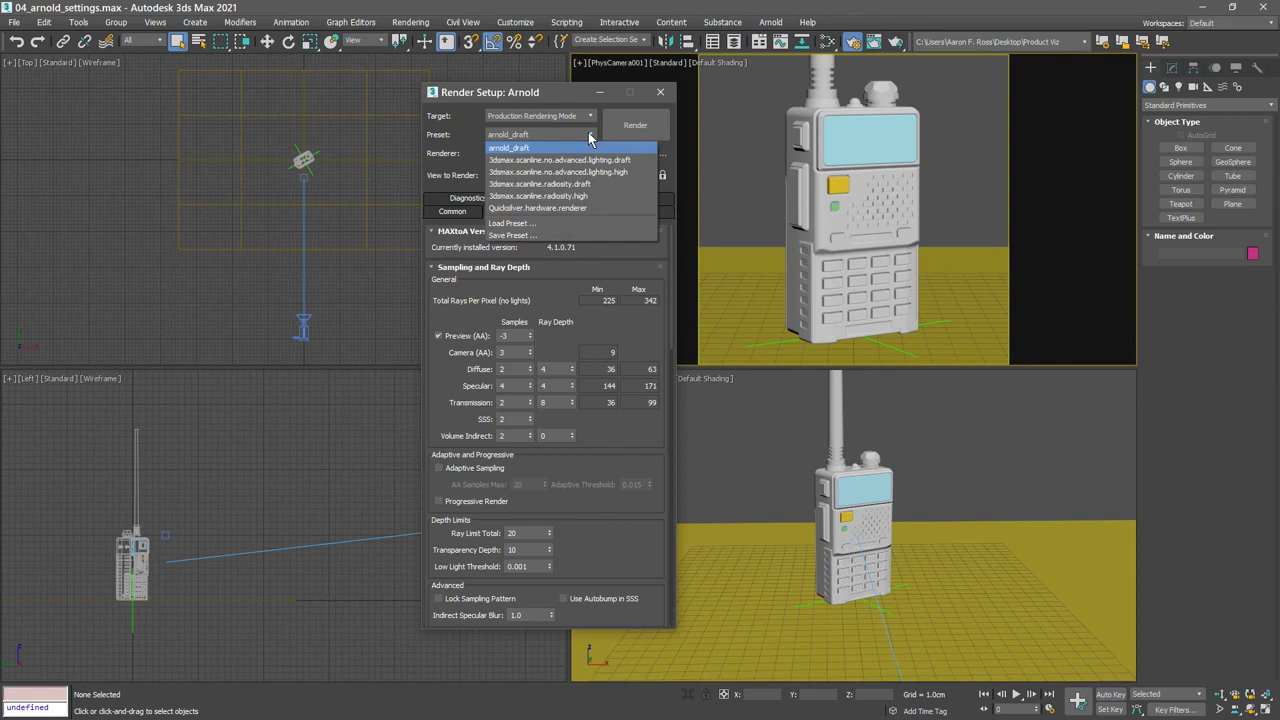
{"action": "left_click", "coordinate": [536, 235]}
{"action": "left_click", "coordinate": [360, 507]}
{"action": "type", "text": "arnold_production"}
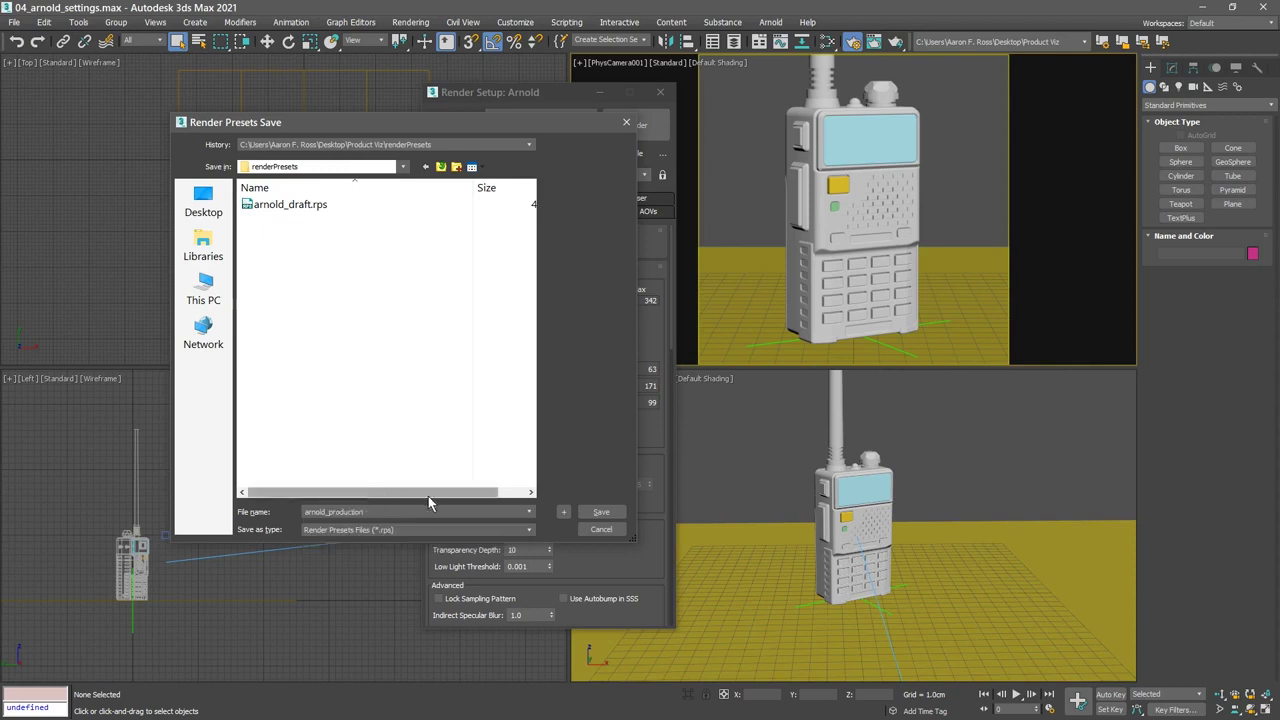
{"action": "left_click", "coordinate": [601, 513]}
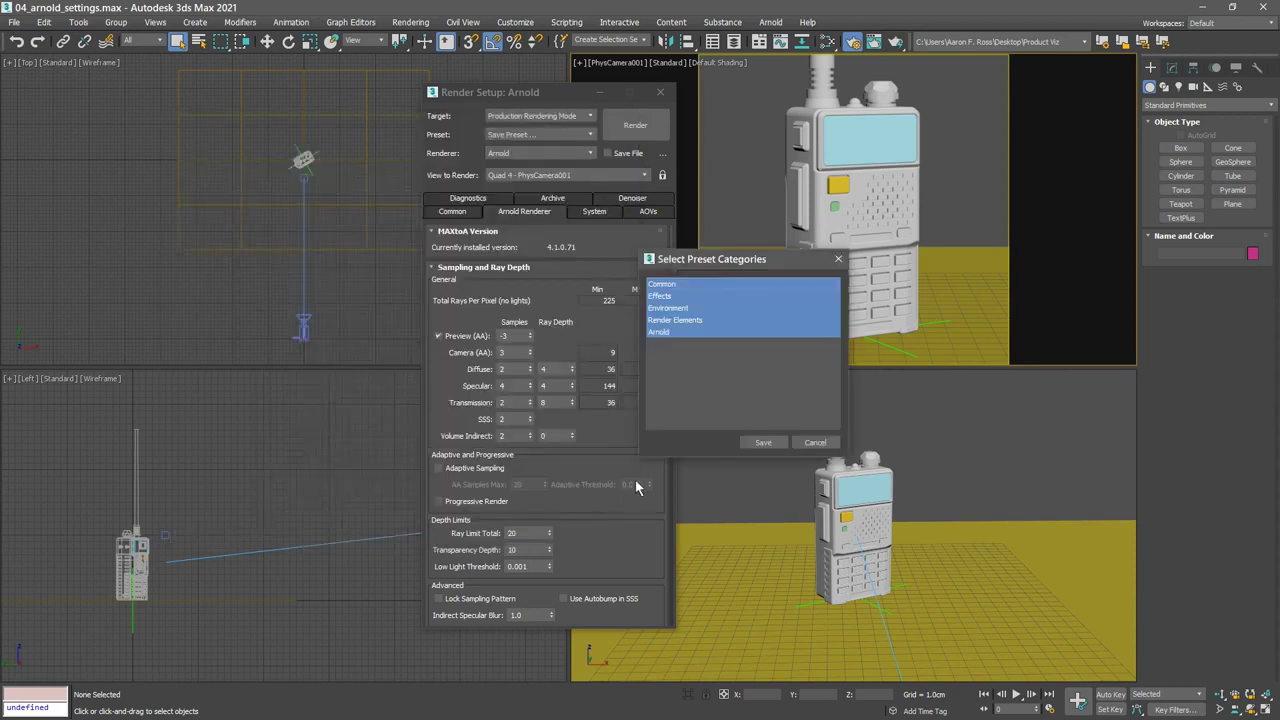
{"action": "left_click", "coordinate": [666, 297]}
{"action": "left_click", "coordinate": [678, 320]}
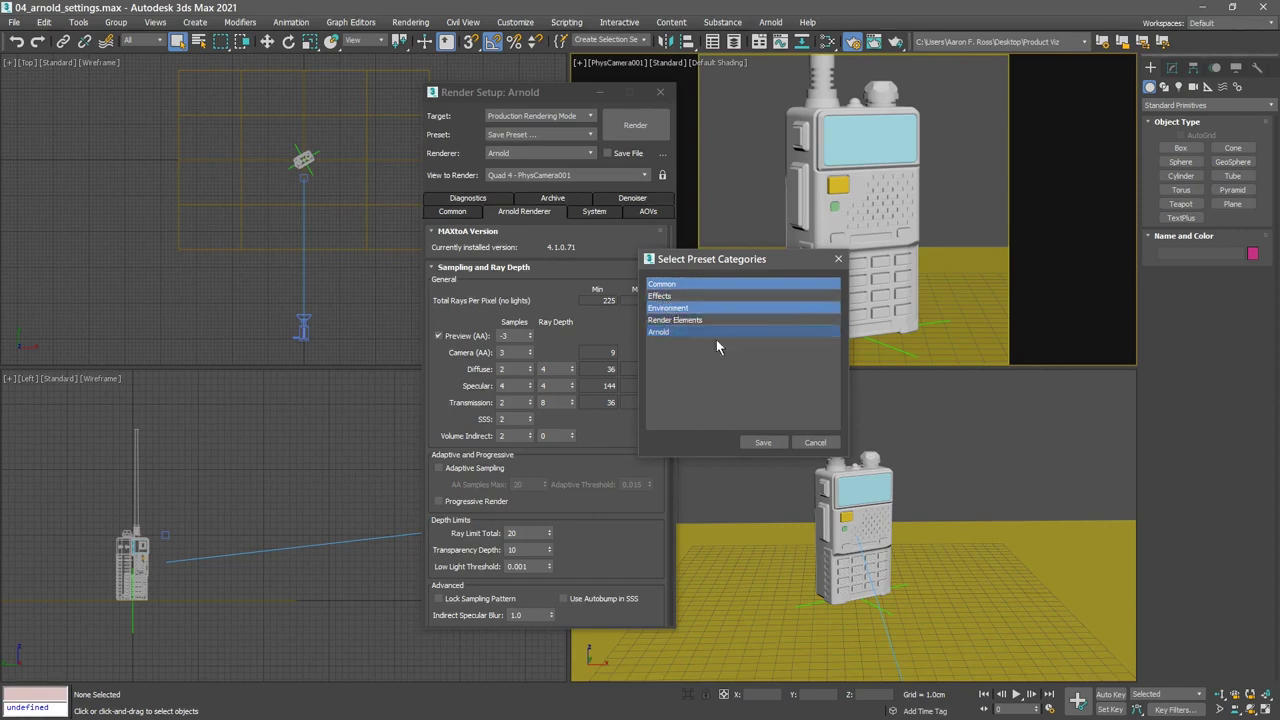
{"action": "left_click", "coordinate": [761, 442]}
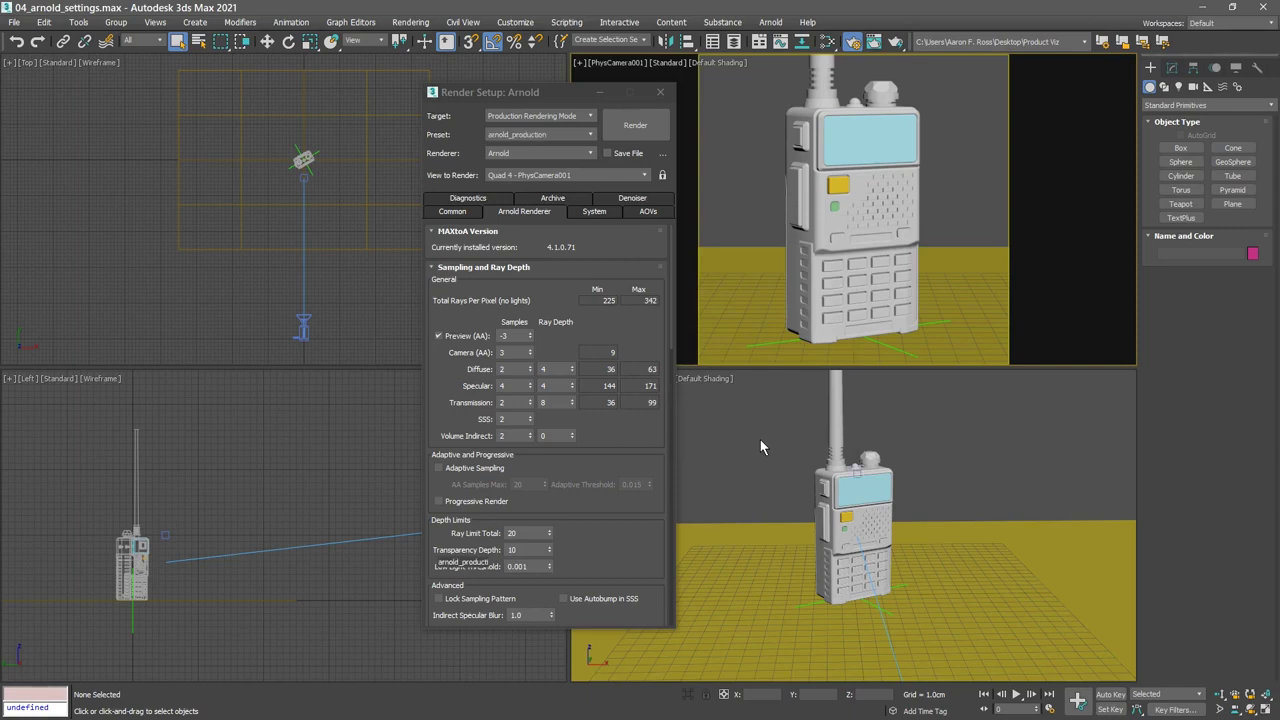
Load the arnold_draft preset with its Common, Environment and Arnold categories and check the common output settings.
{"action": "left_click", "coordinate": [558, 136]}
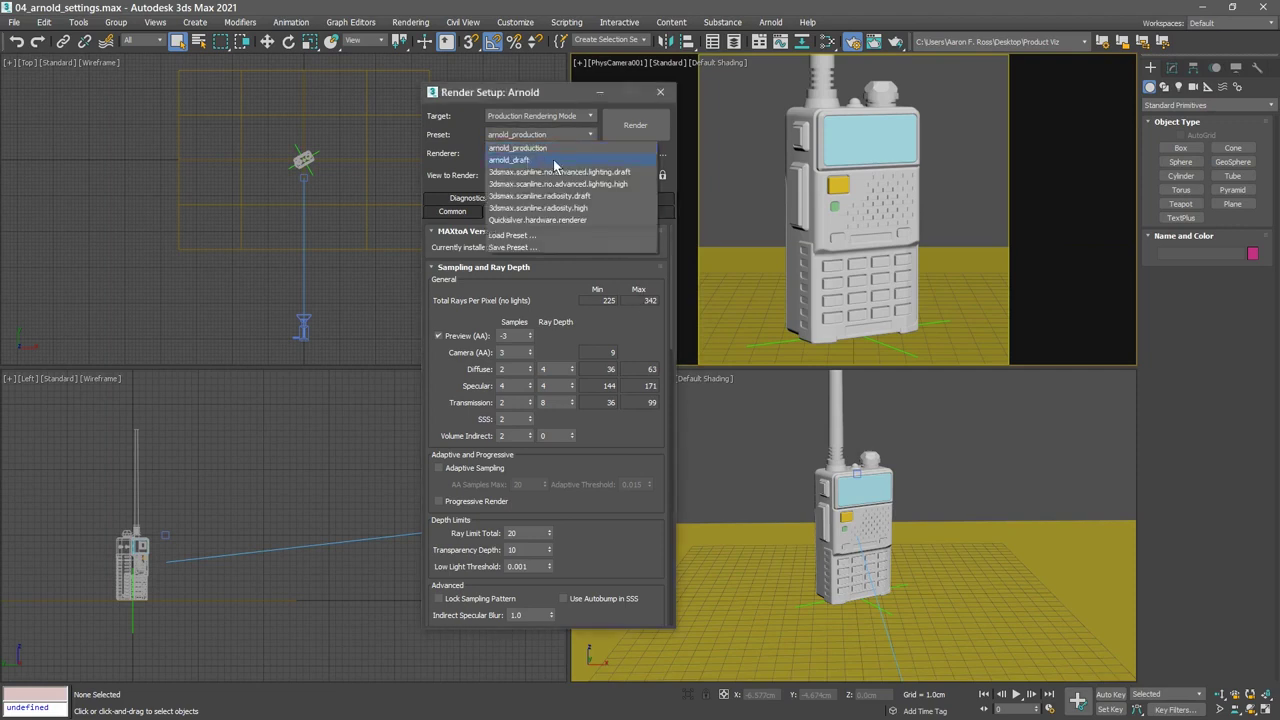
{"action": "left_click", "coordinate": [565, 161]}
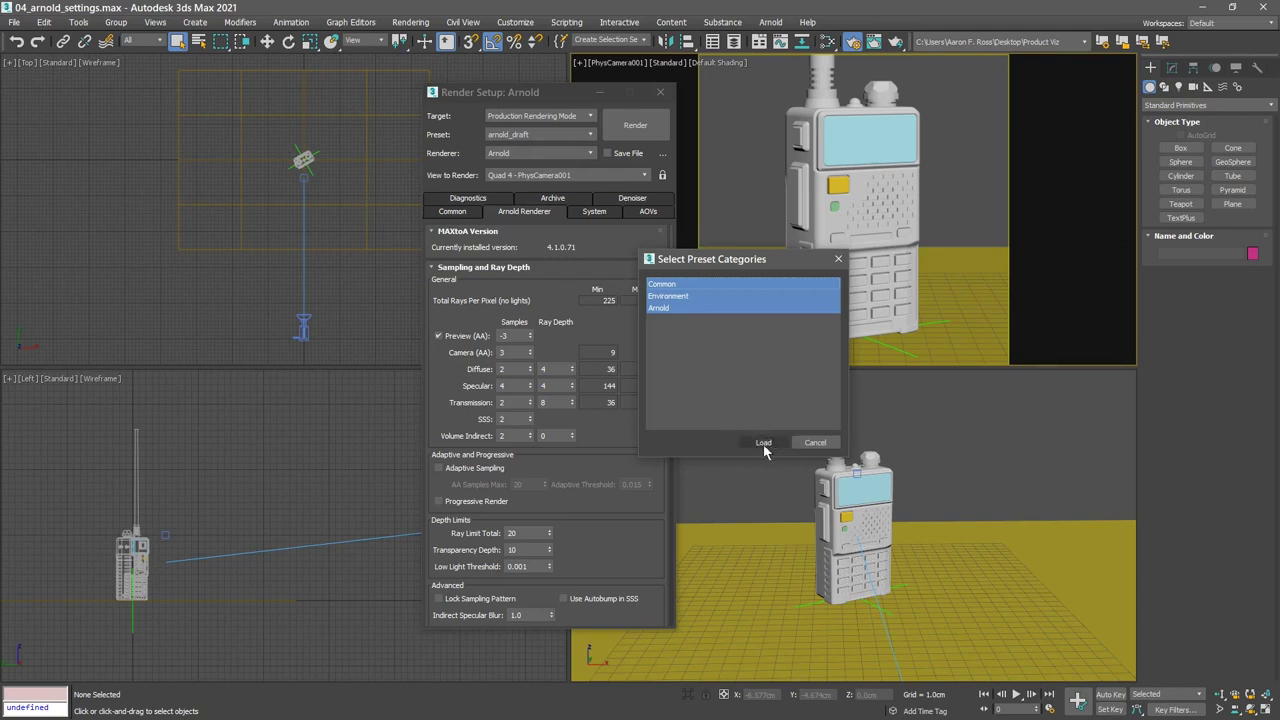
{"action": "left_click", "coordinate": [764, 443]}
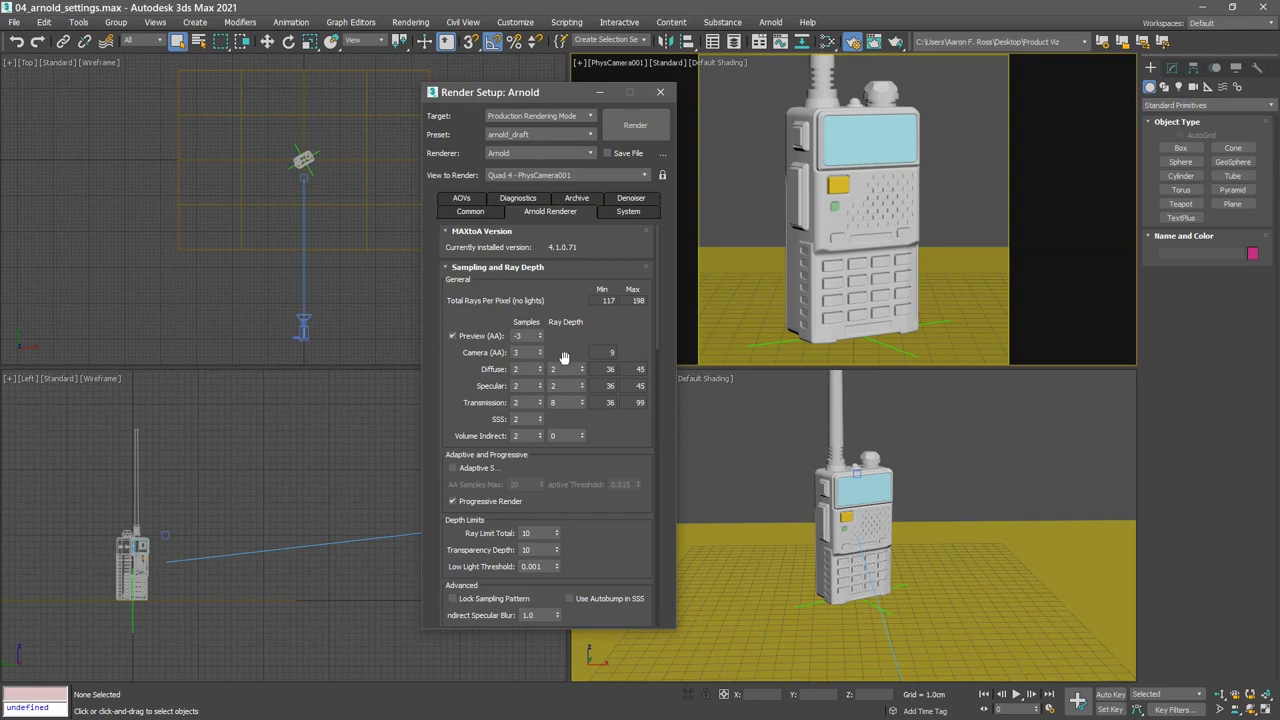
{"action": "left_click", "coordinate": [479, 212]}
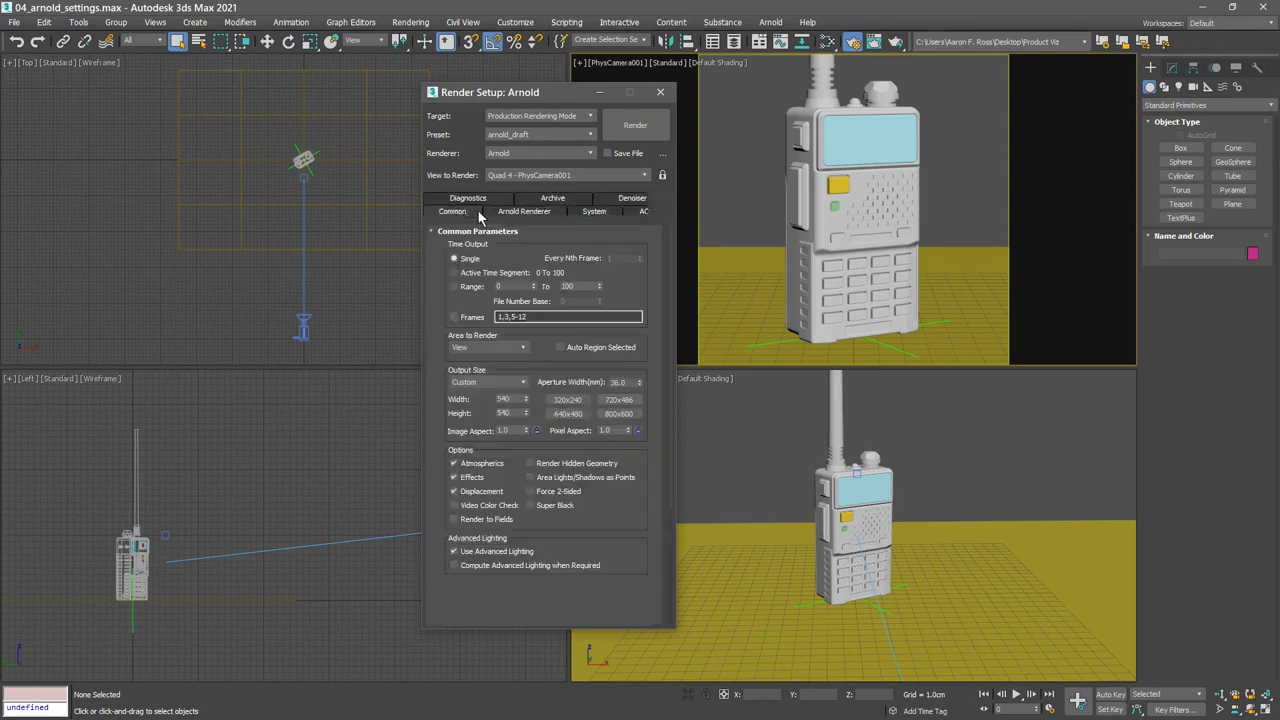